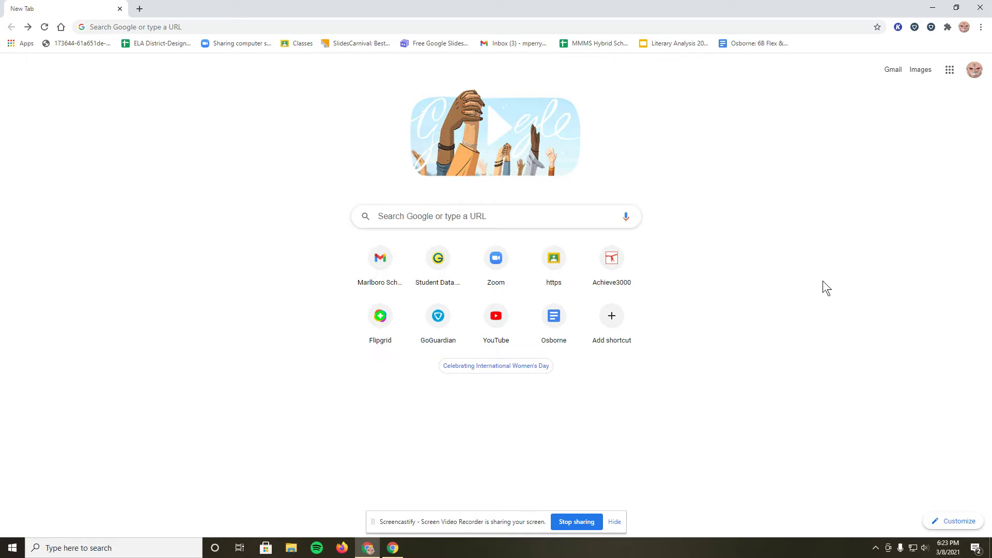
- Search Google for 'zlibrary' from the Chrome address bar
click(375, 28)
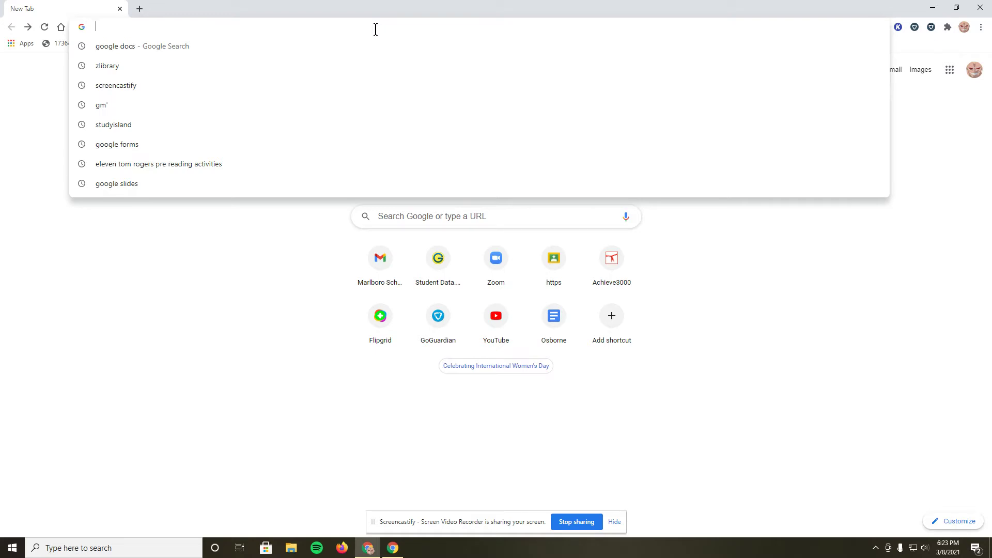
text(zlibrary)
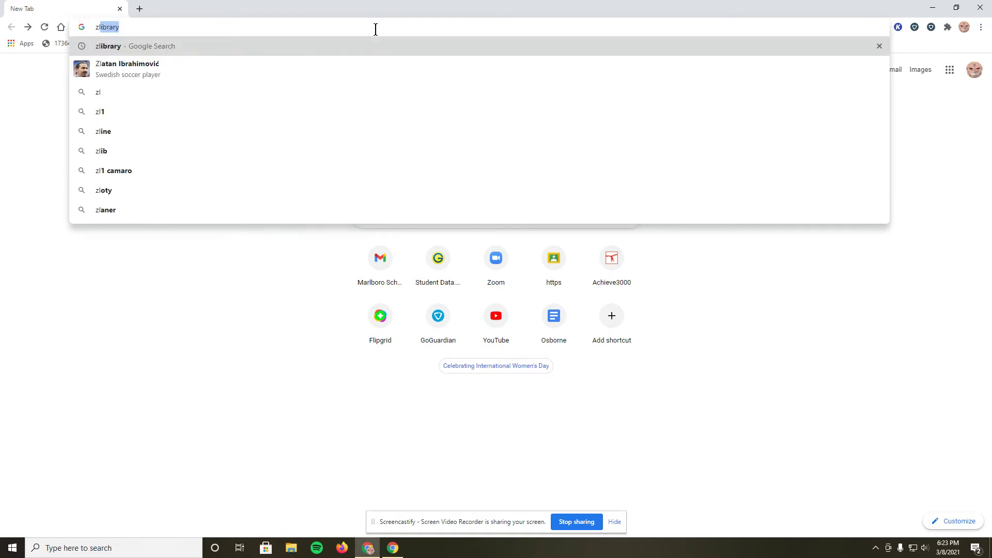
key(Return)
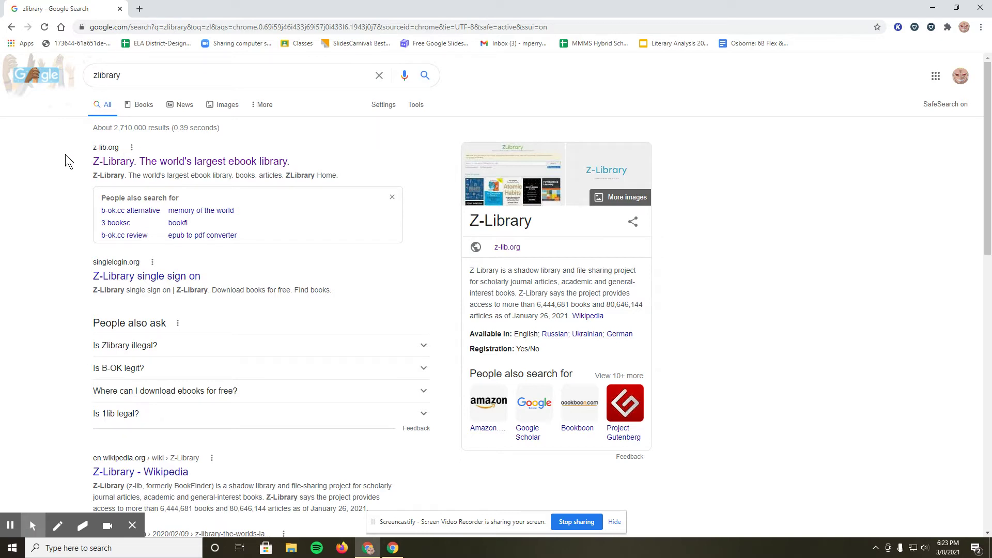
- Open the Z-Library site, go to Books, and begin searching for 'Eleven Tom Rogers'
click(105, 161)
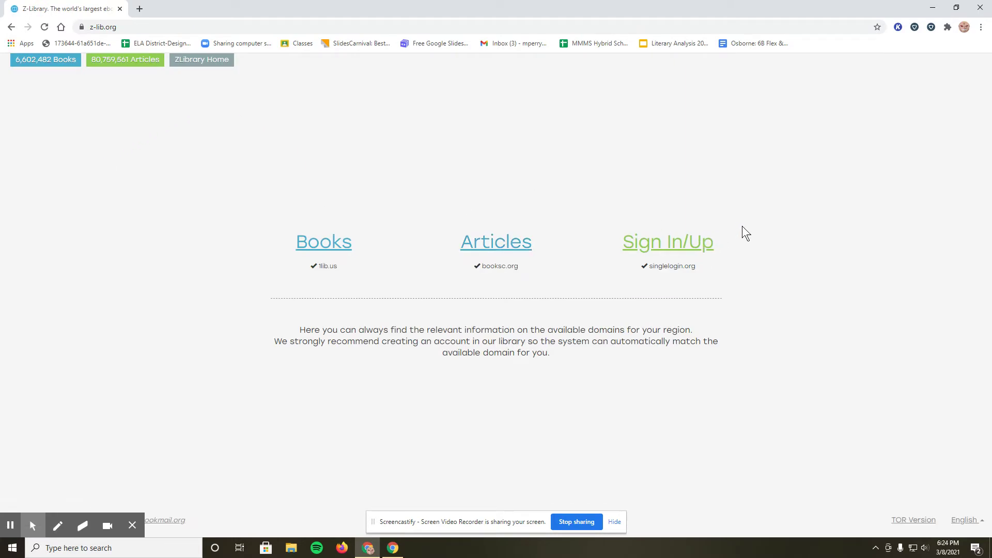
click(320, 244)
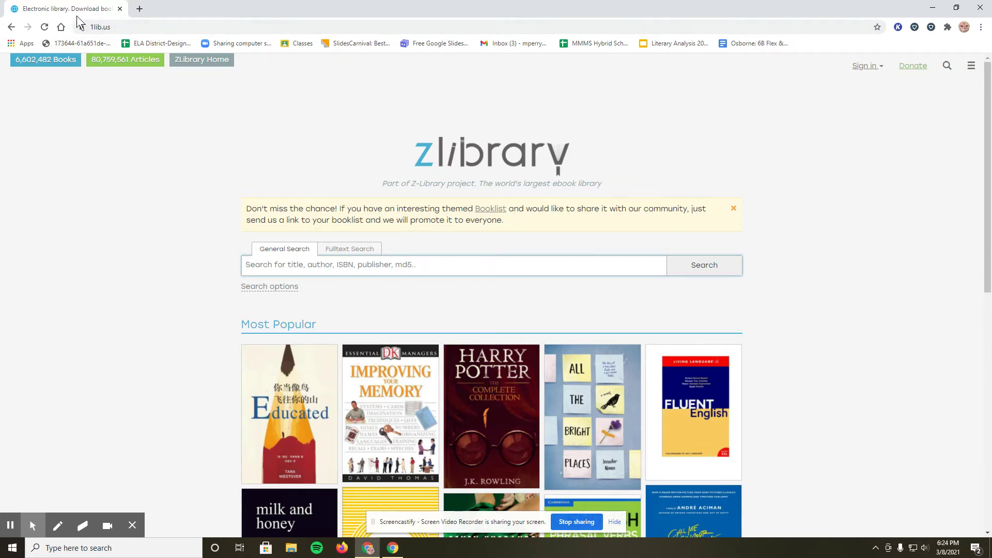
click(385, 265)
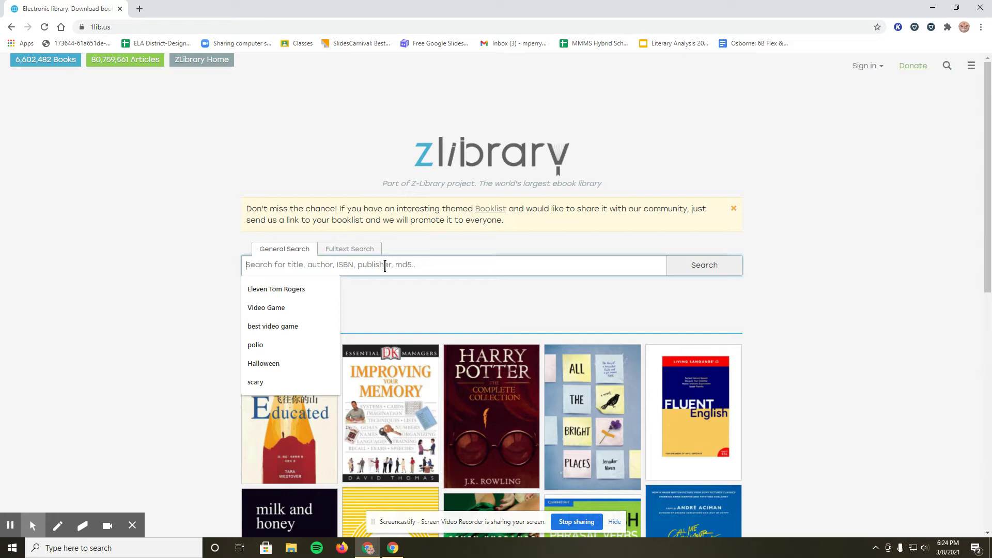
text(El)
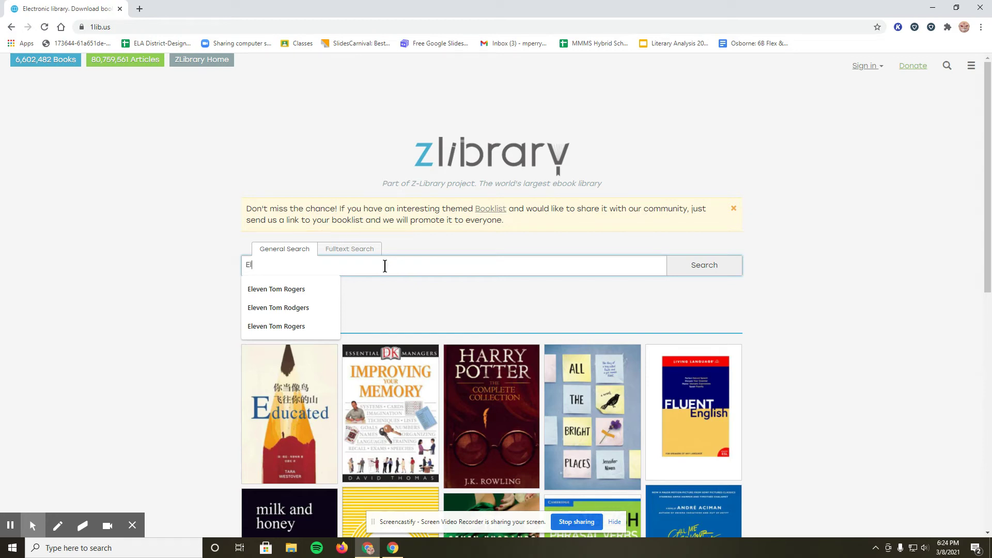
text(even T)
text(om Rogers)
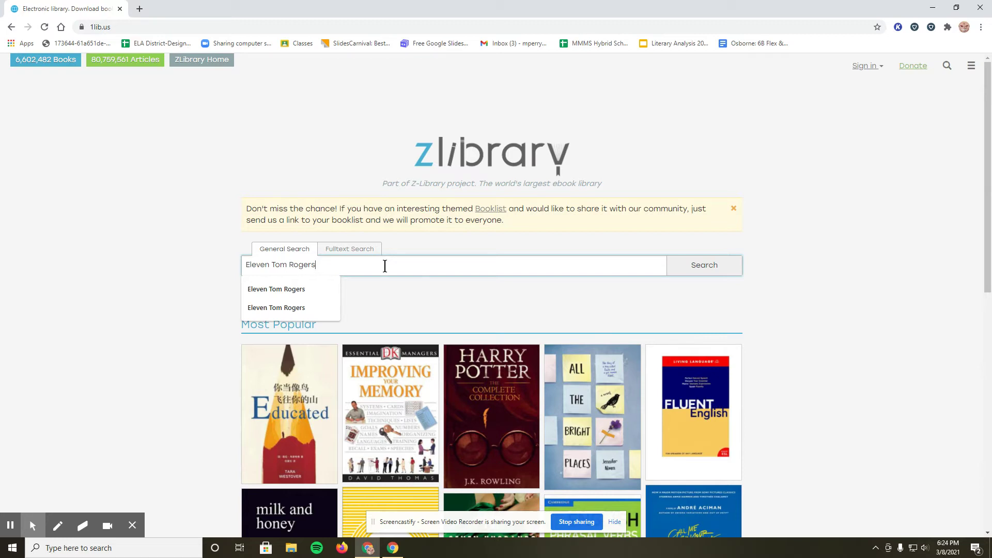
- Submit the 'Eleven Tom Rogers' search and open the first 'Eleven' book page
key(Return)
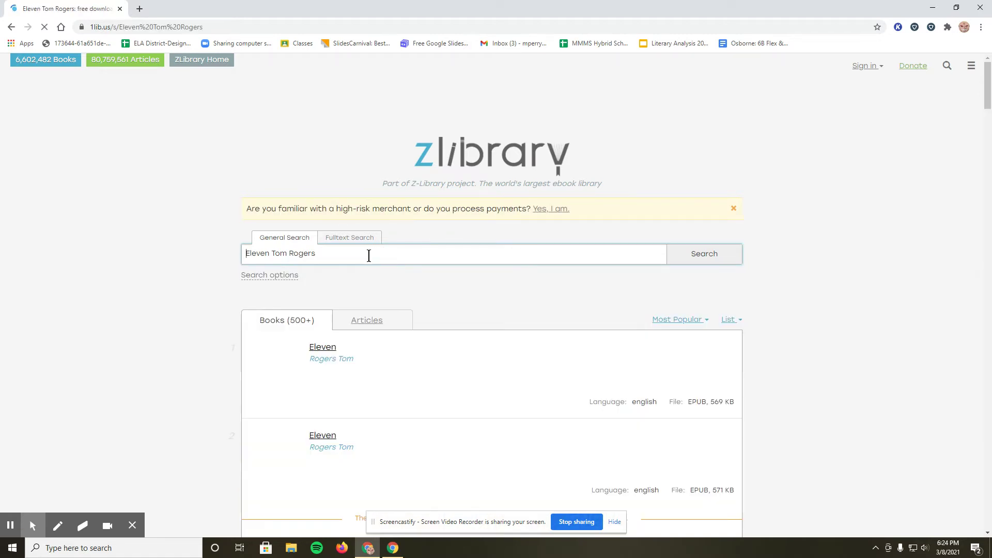
scroll(471, 190, down, 2)
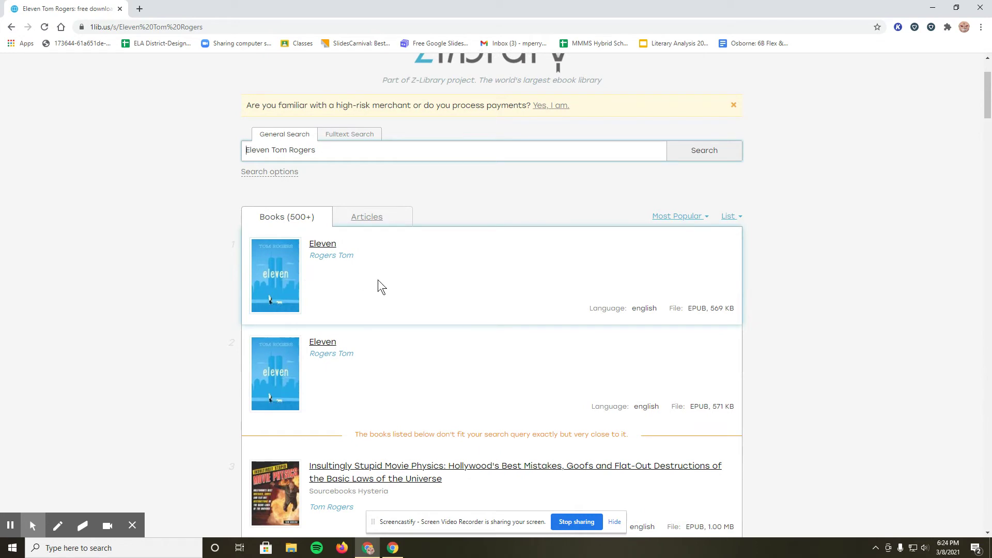
click(321, 243)
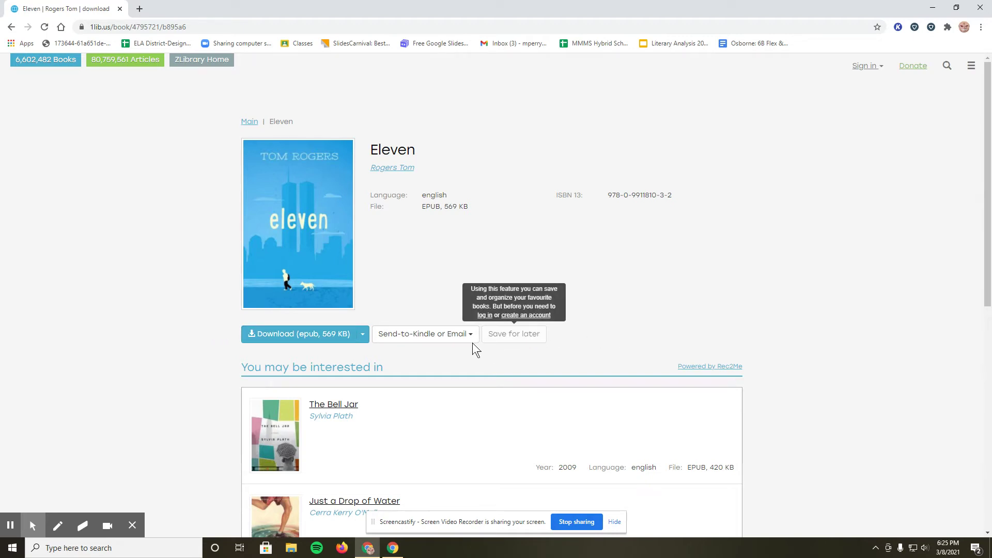
- Request Eleven as a PDF, get the registered-users-only notice, and show sign-in options
click(363, 335)
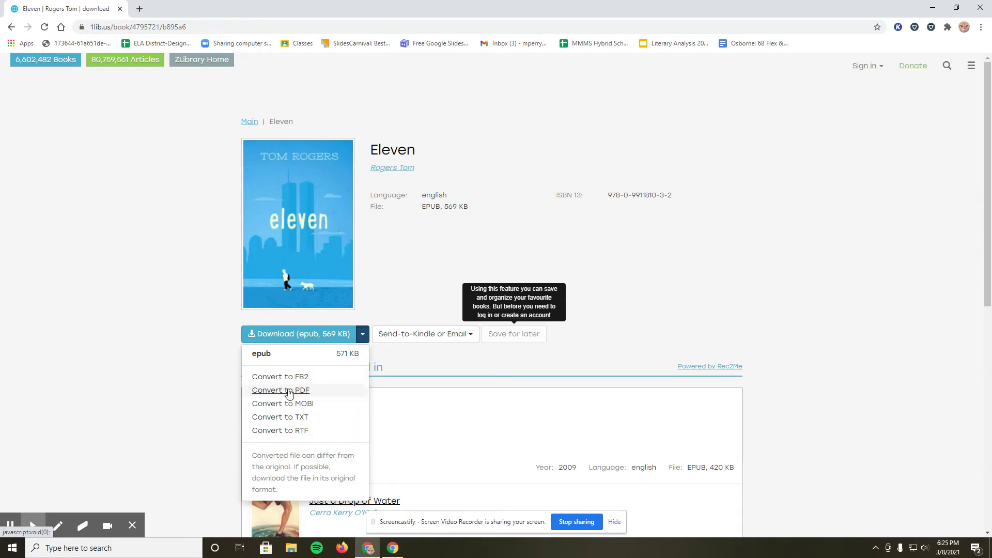
click(288, 392)
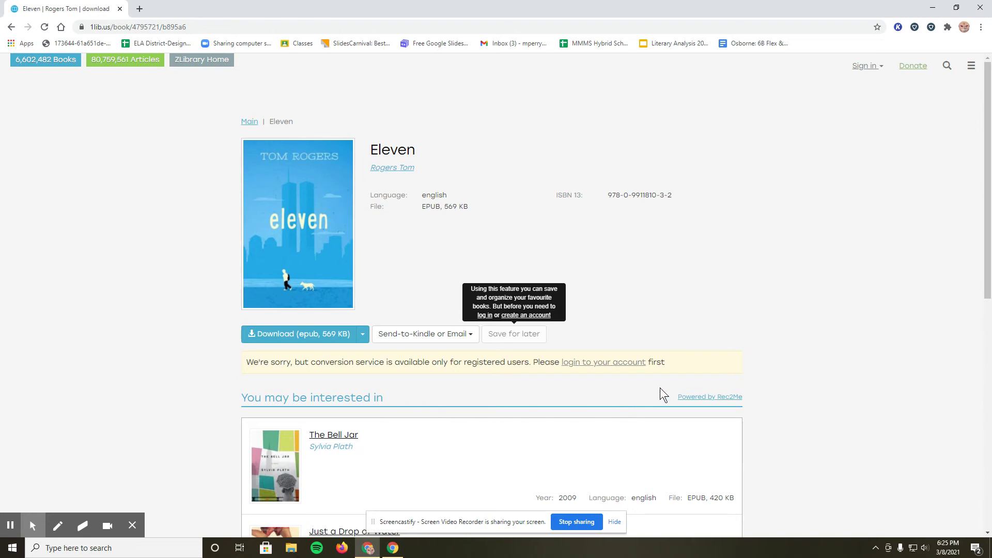
click(877, 68)
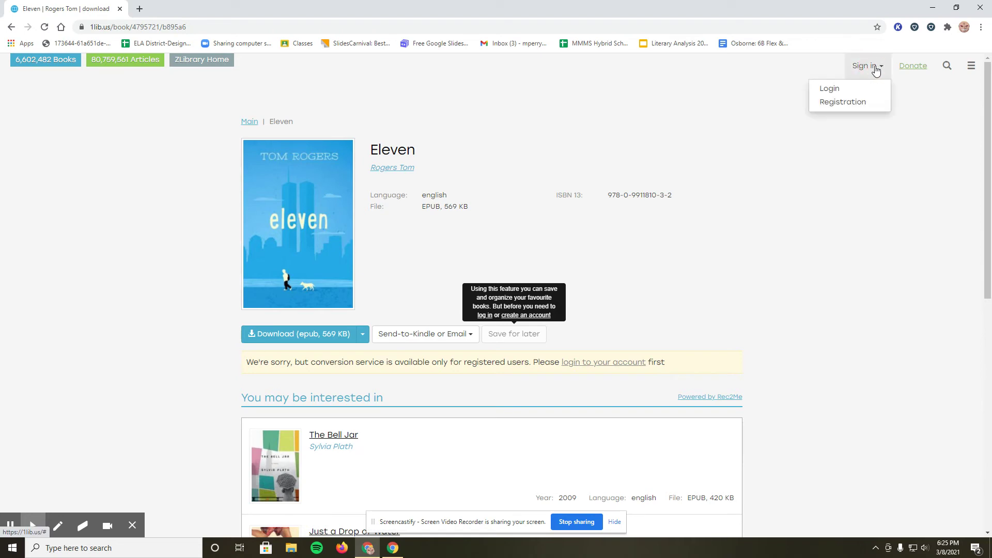
- View the registration form, then return to the Eleven page and reopen sign-in options
click(842, 101)
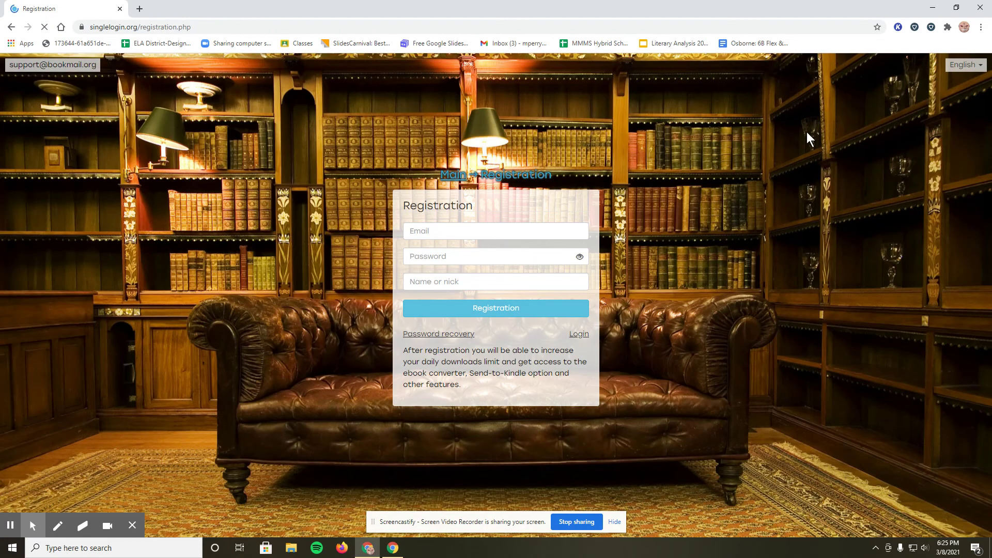
click(456, 231)
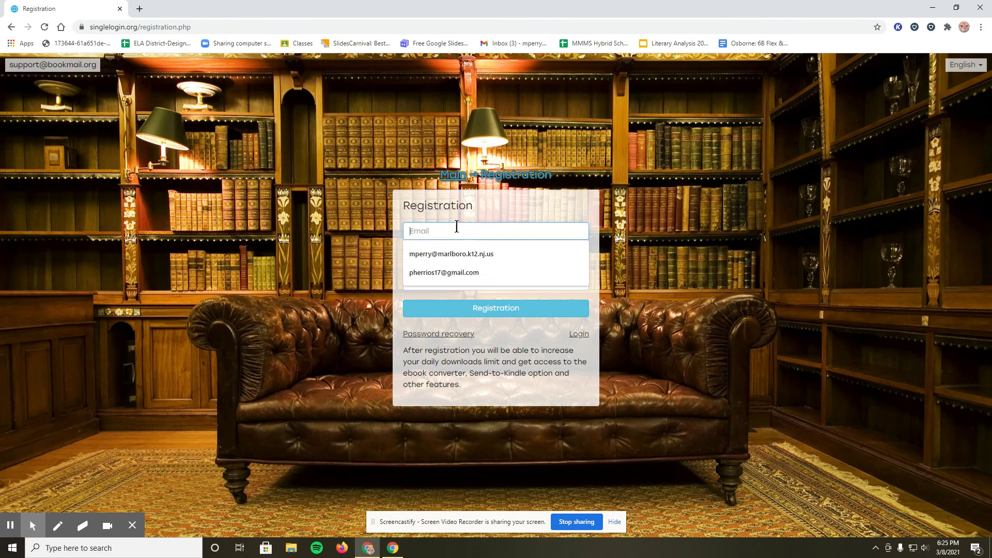
click(785, 224)
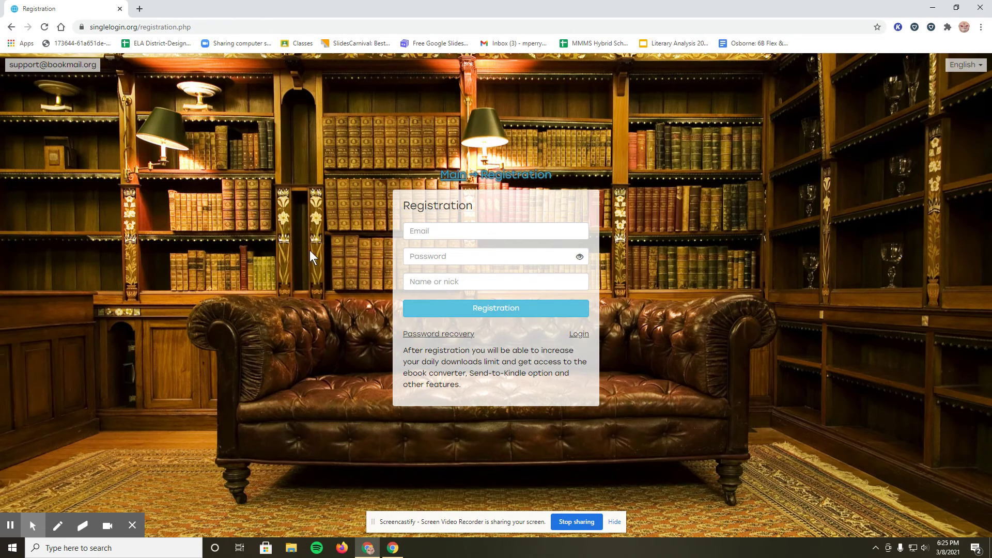
key(alt+Left)
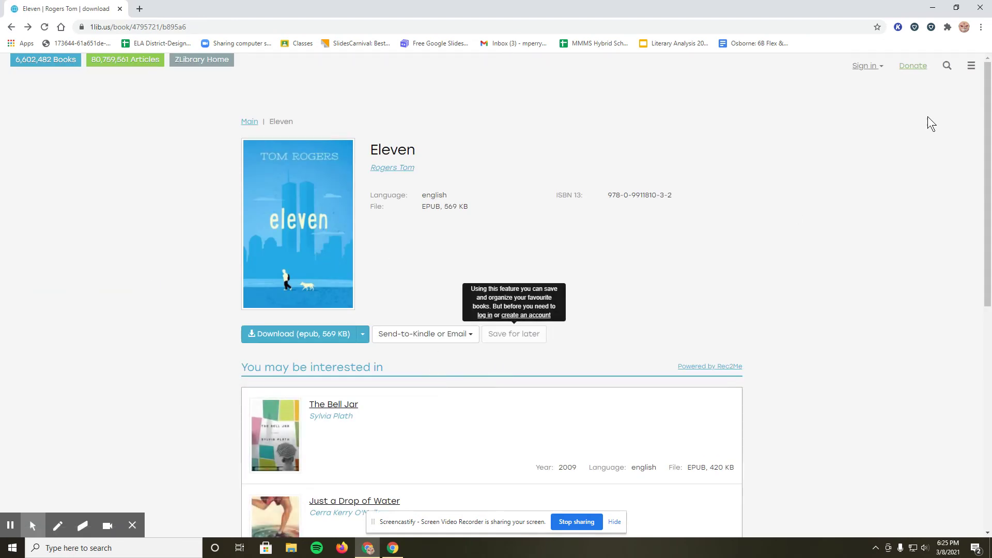
click(876, 74)
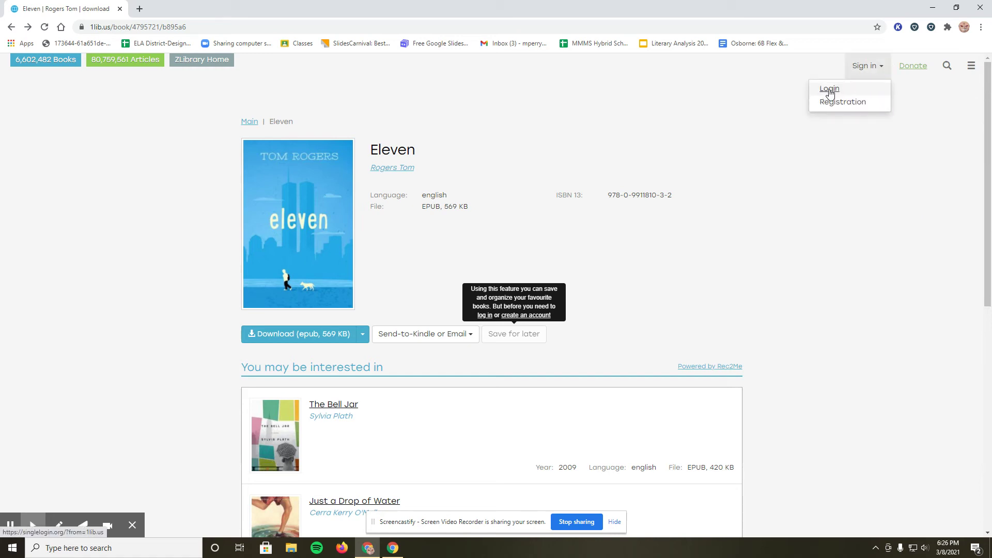
- Log in to Z-Library with the saved account email and password
click(729, 108)
click(866, 66)
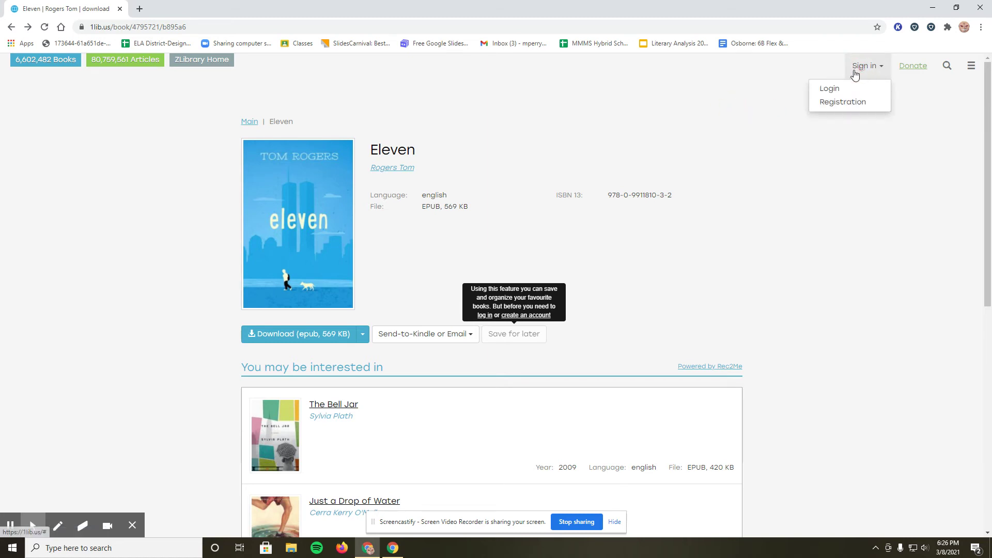
click(833, 88)
click(497, 267)
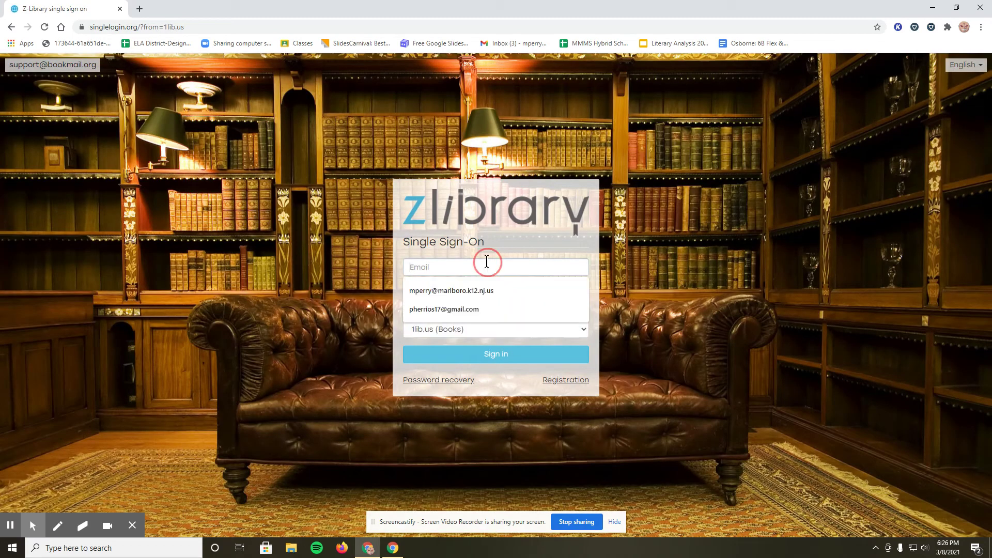
click(465, 315)
click(461, 289)
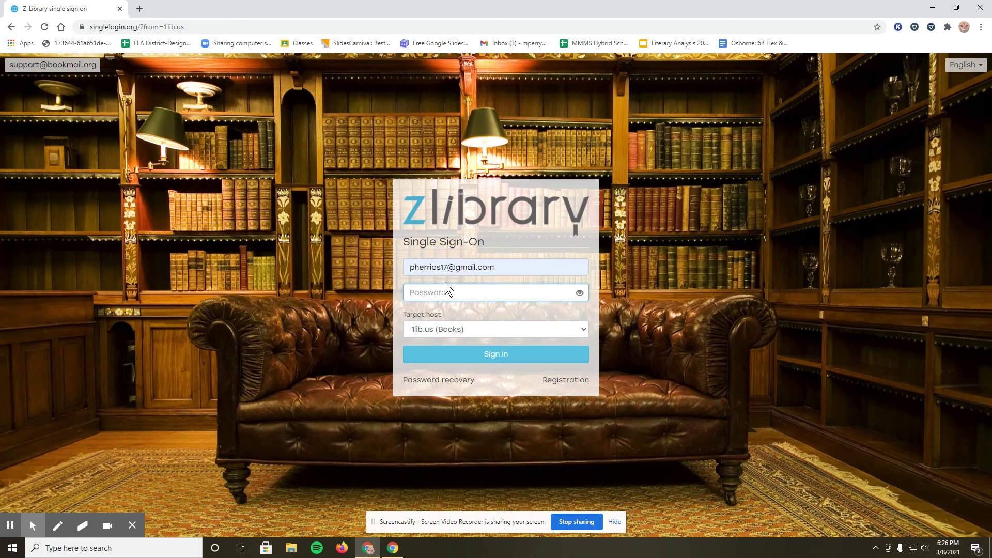
text(••)
key(Return)
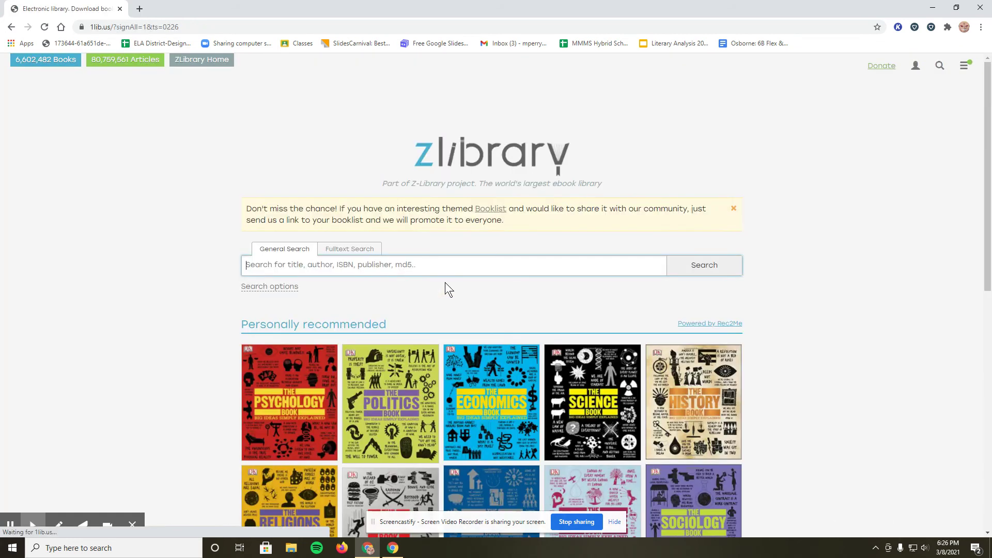
click(434, 267)
click(276, 288)
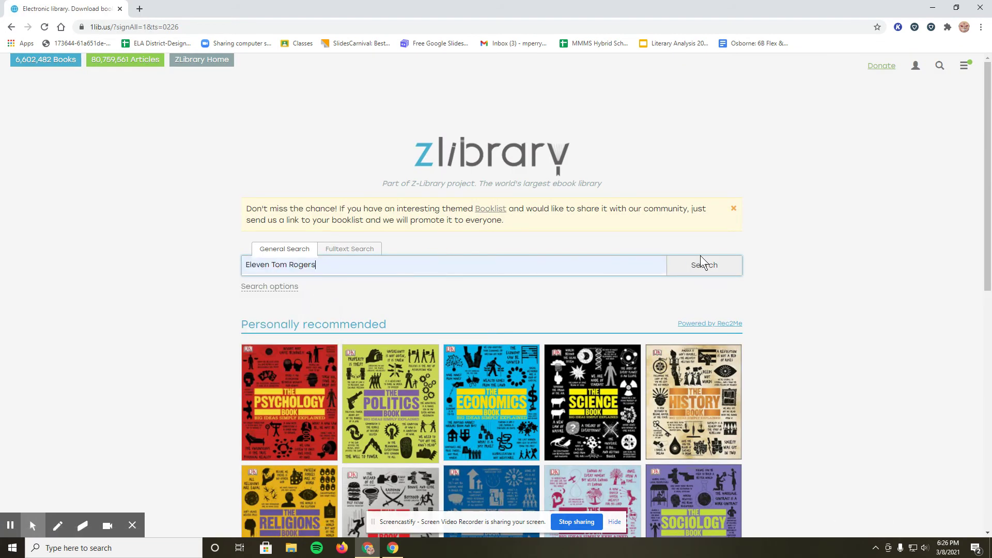
click(704, 265)
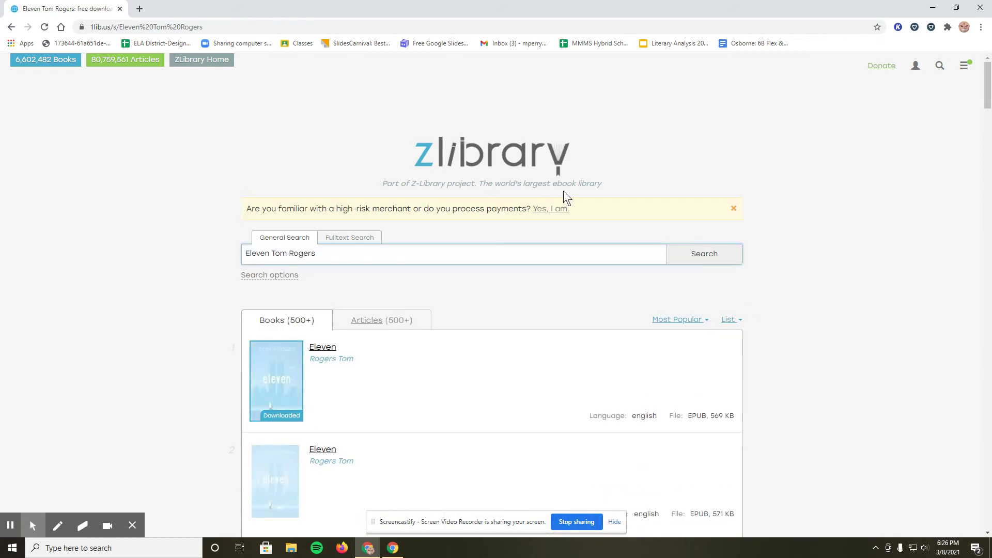
scroll(564, 190, down, 3)
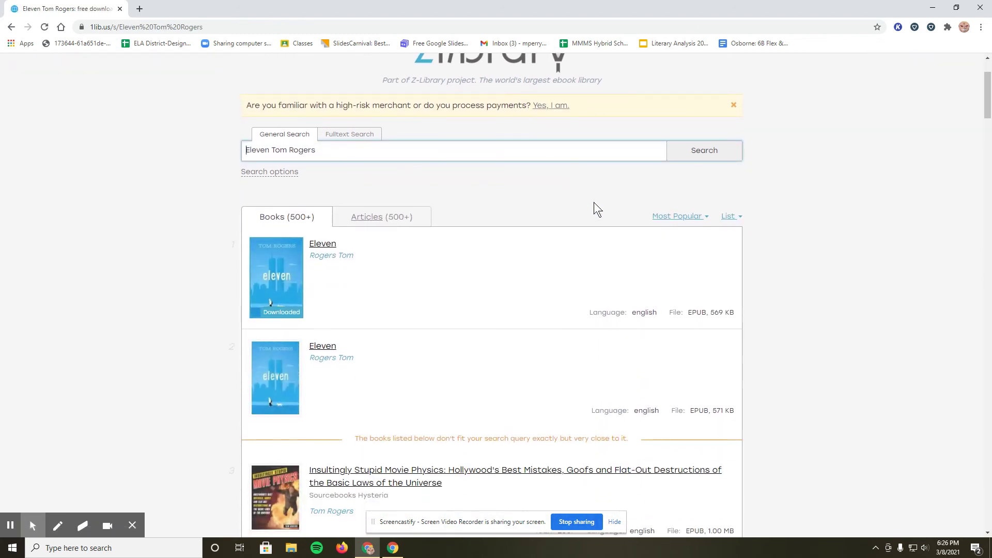
click(322, 244)
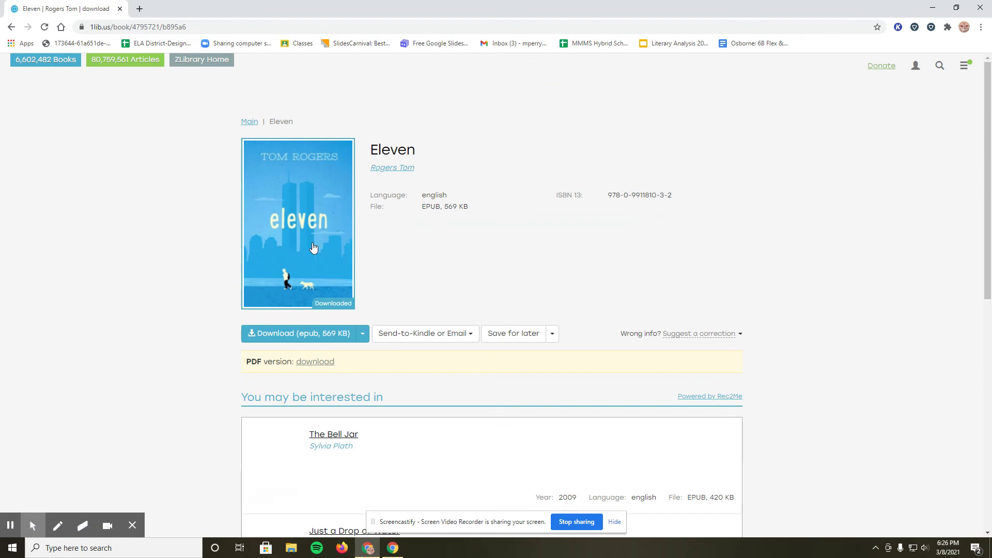
- Request a converted copy of Eleven and click the PDF version download link
click(363, 333)
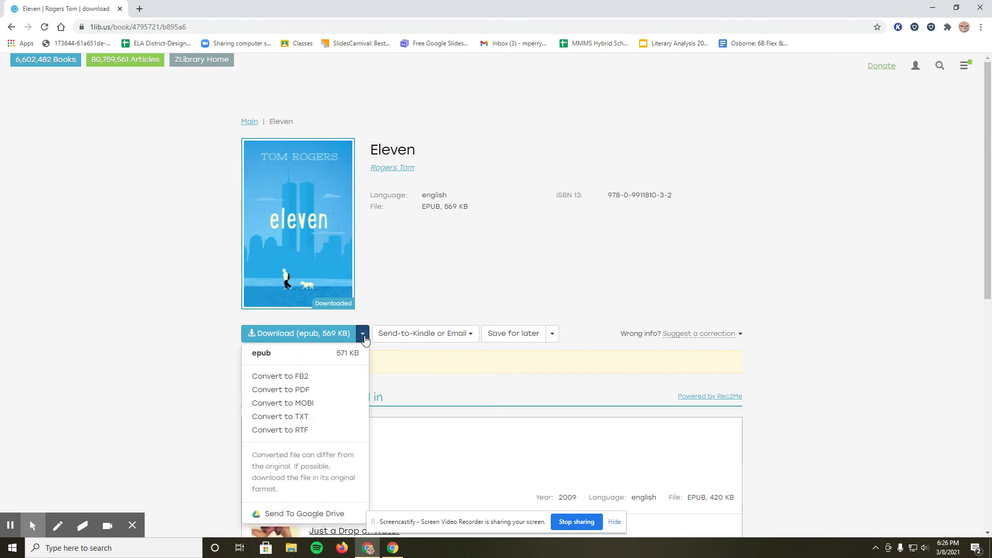
click(280, 385)
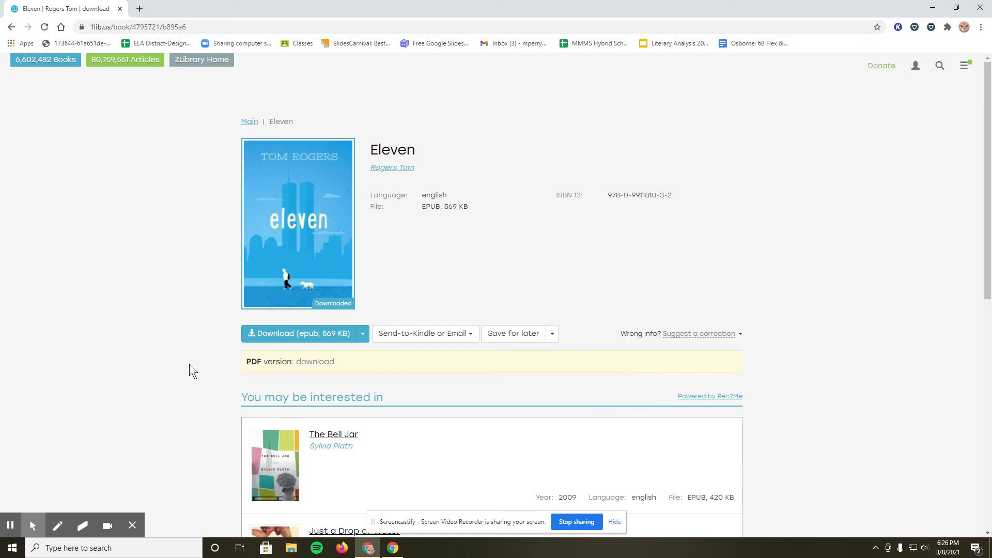
click(362, 333)
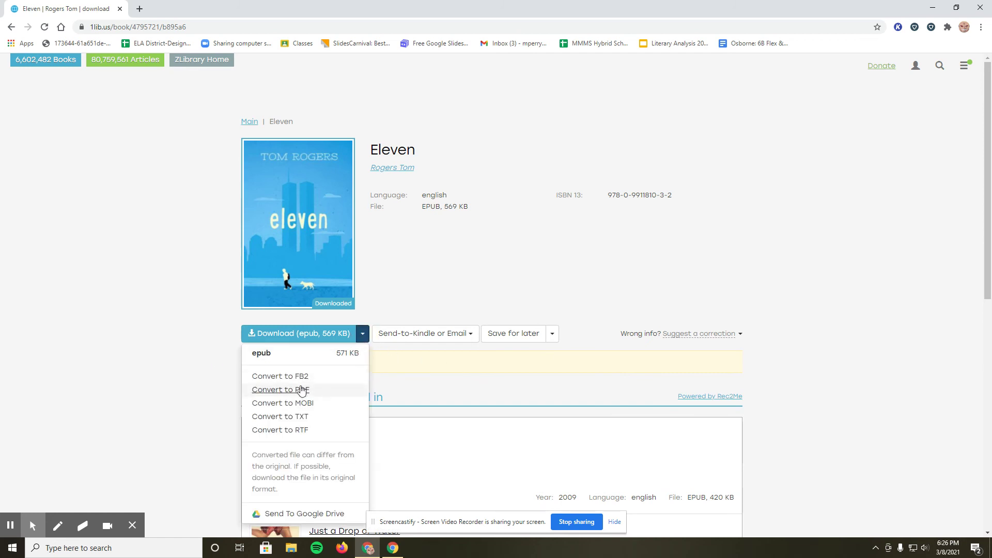
click(302, 383)
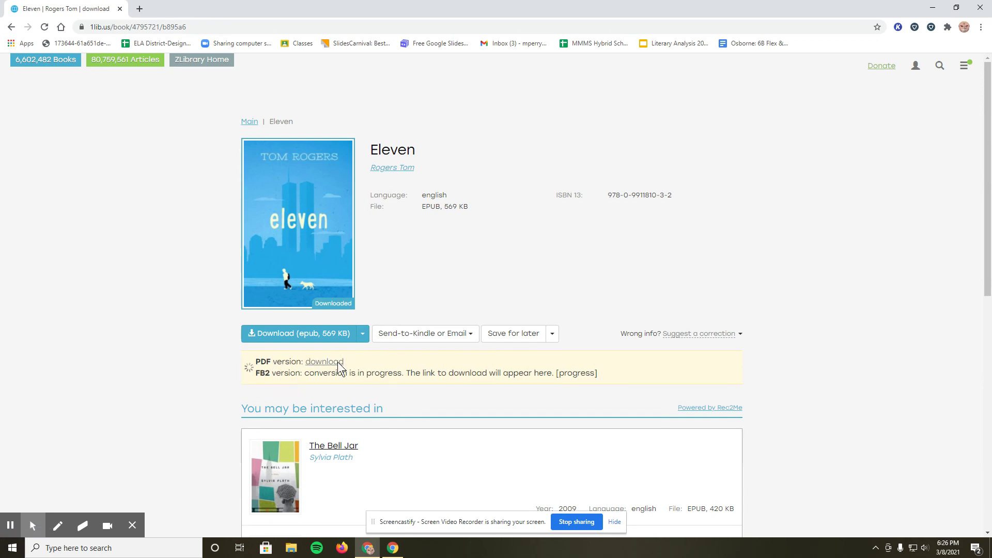
click(327, 363)
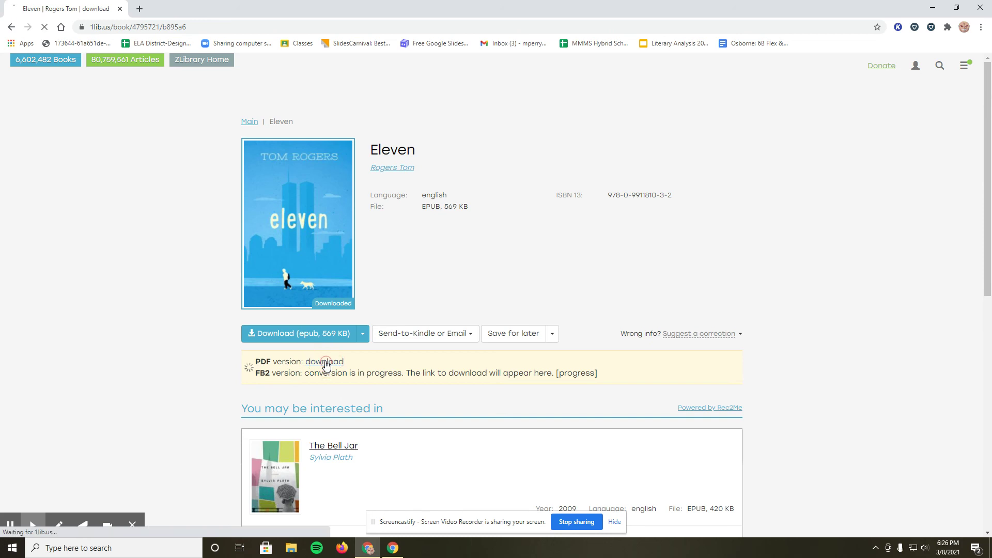